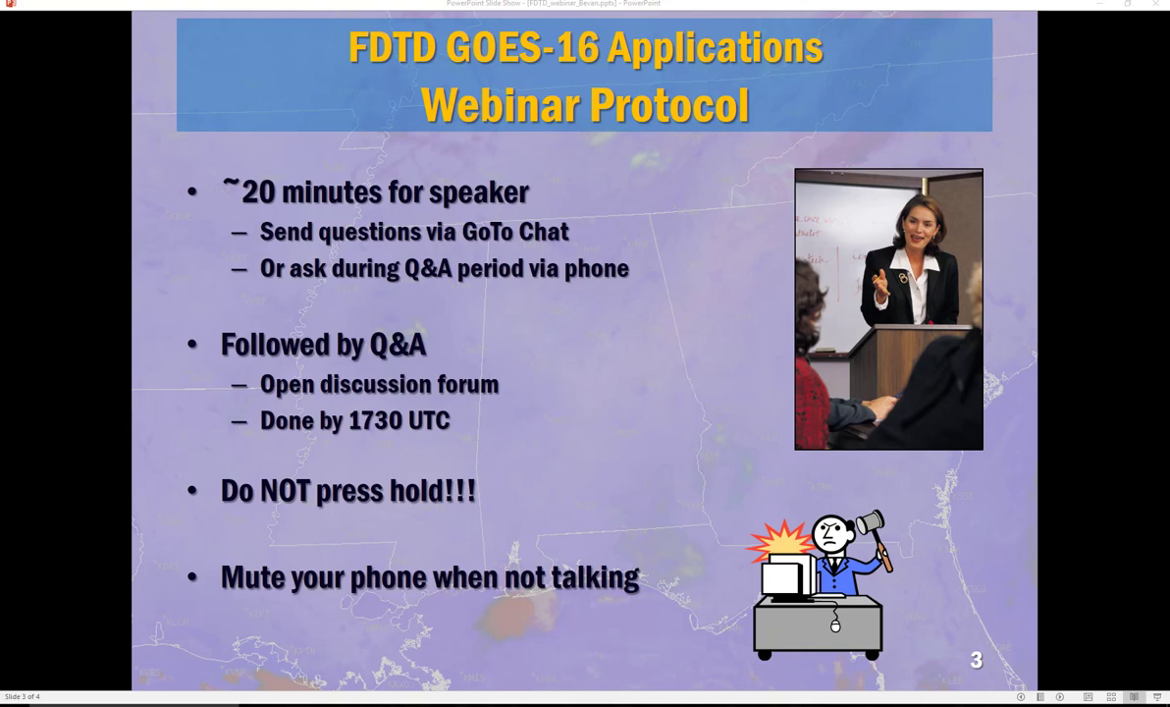
# Step: Dismiss the presenter-change notice and show Emily's Advisory #7 details on the Atlantic map
pyautogui.click(567, 356)
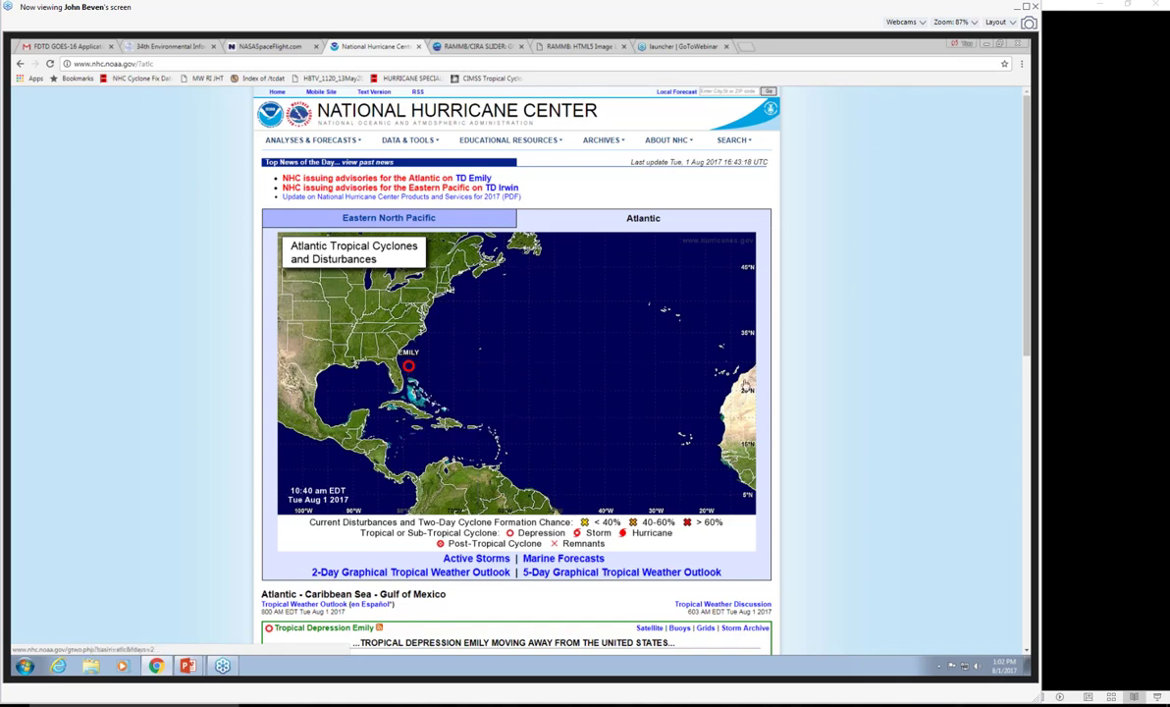
pyautogui.moveTo(408, 368)
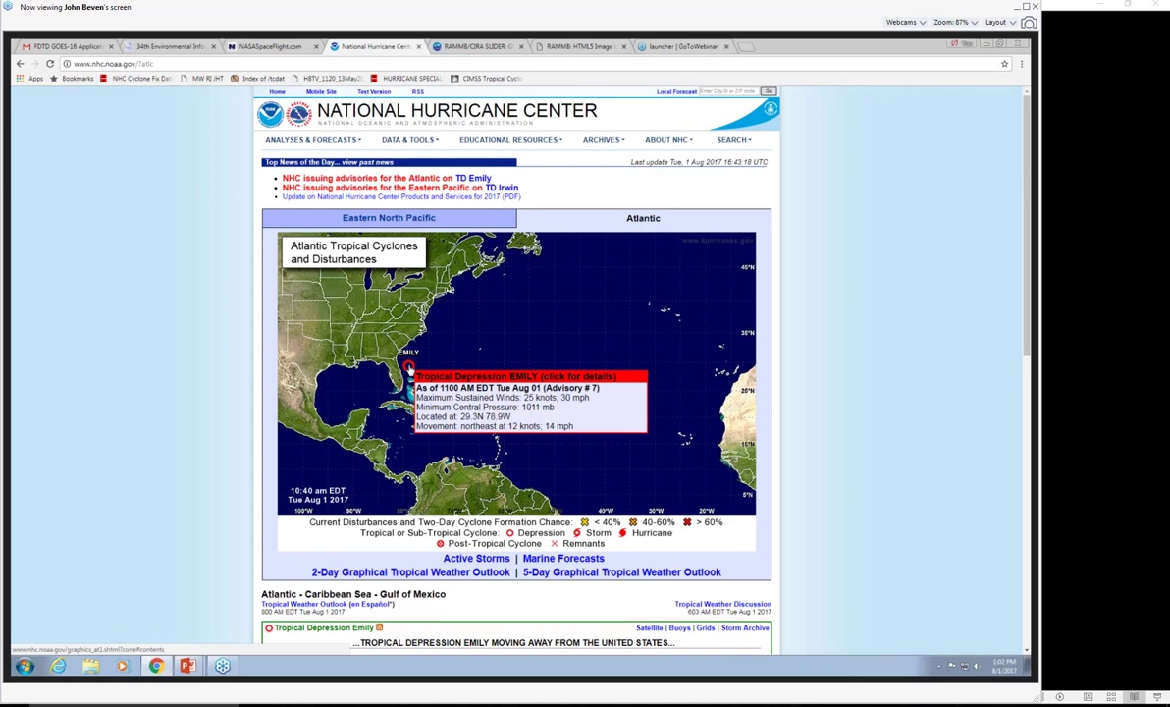
# Step: Show the Eastern North Pacific map, check Irwin and the yellow X, and reach the advisory summaries
pyautogui.click(415, 224)
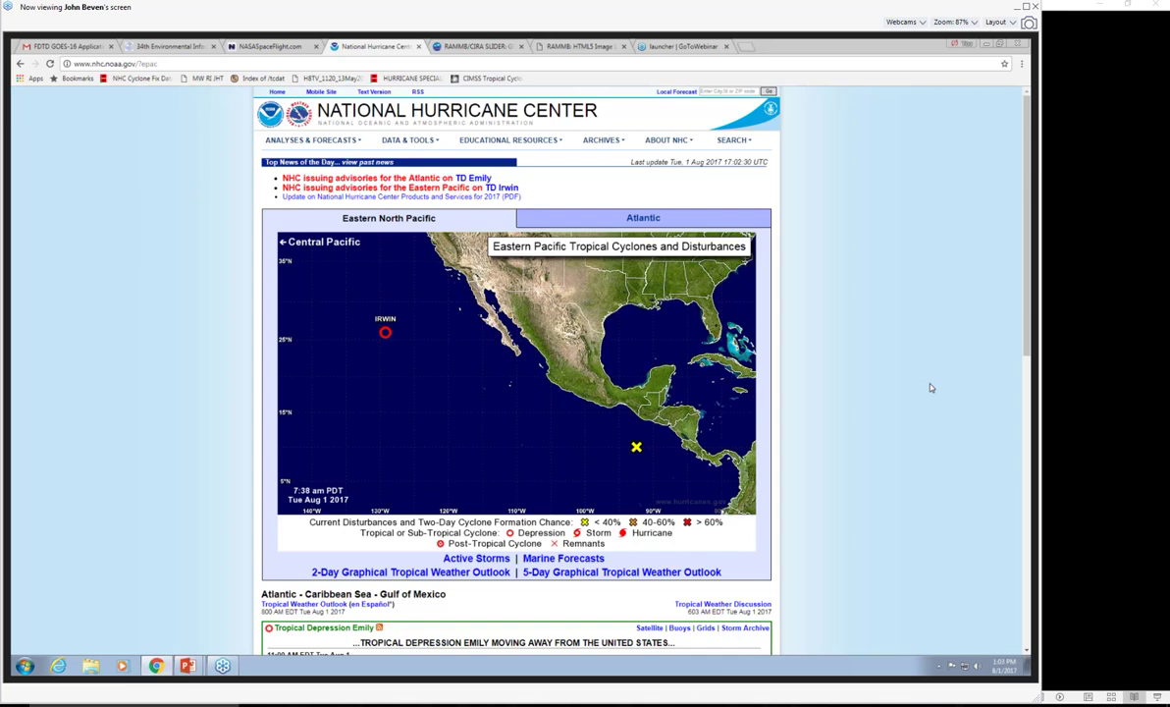
pyautogui.moveTo(384, 337)
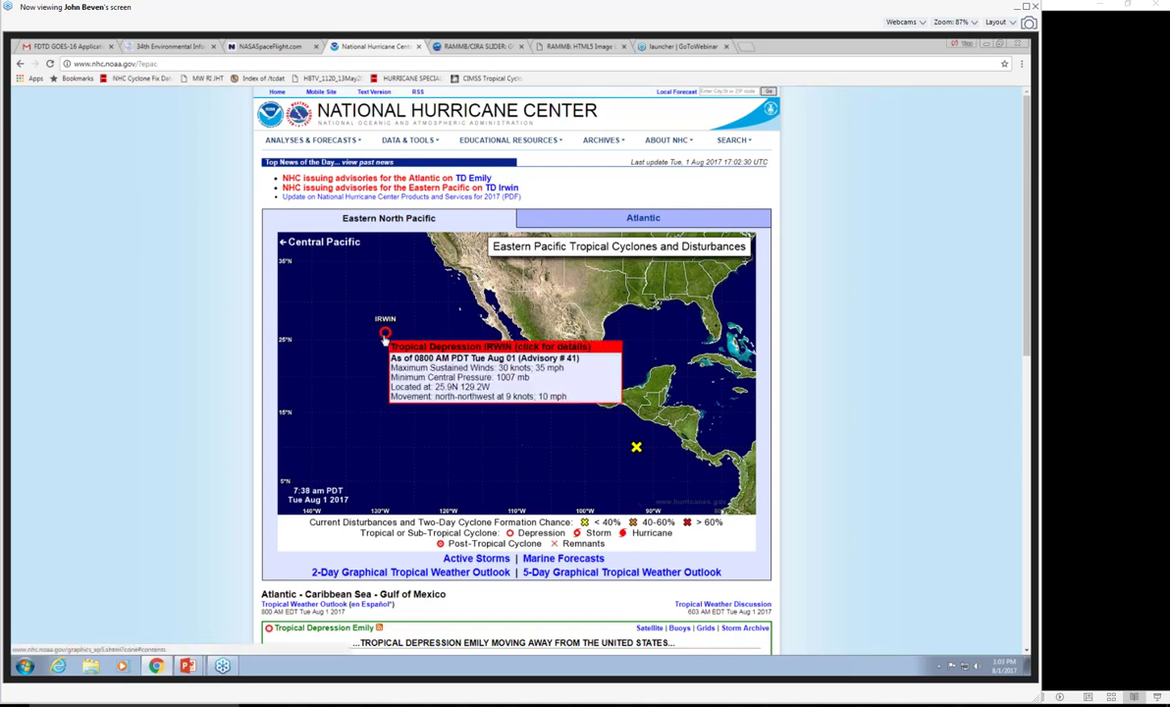
pyautogui.moveTo(636, 448)
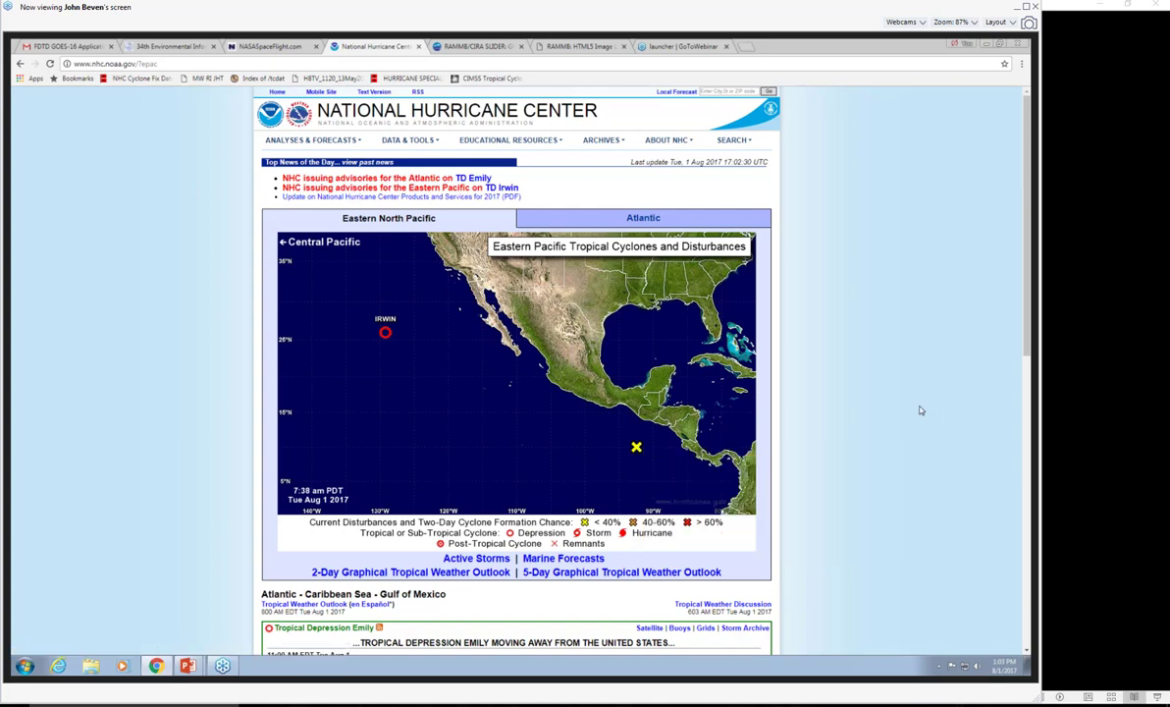
pyautogui.scroll(-3, 920, 410)
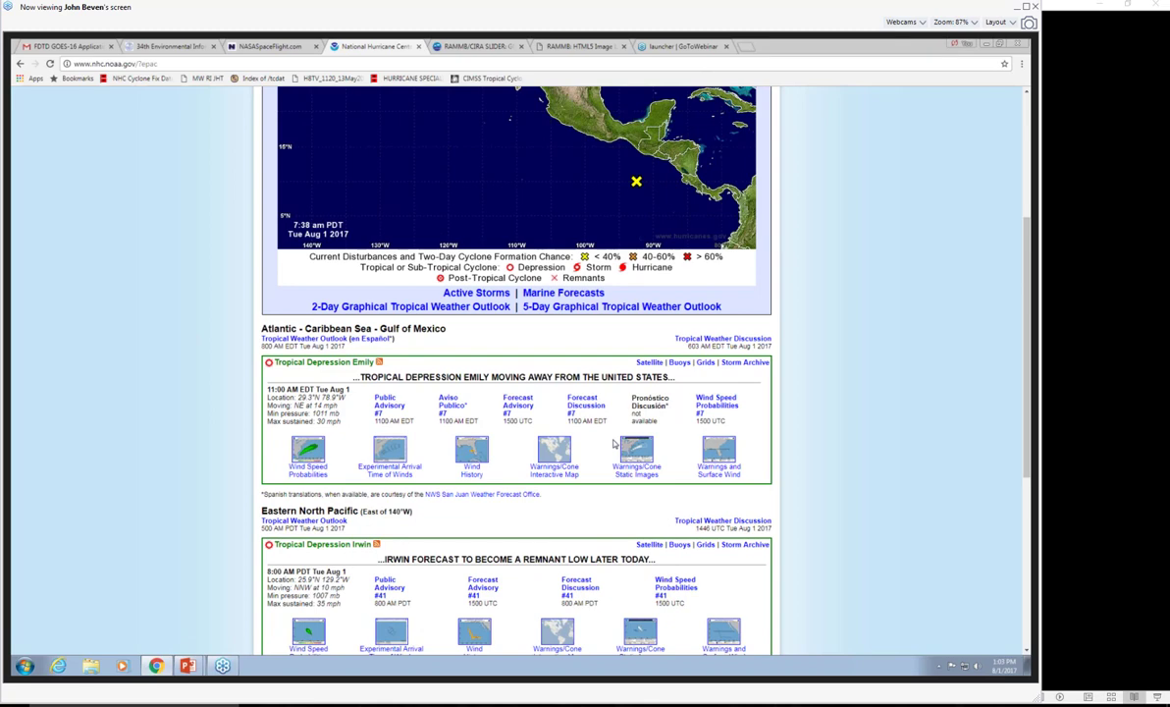
# Step: Read the Atlantic outlook, then open the Eastern North Pacific outlook giving 20% and 40% chances
pyautogui.click(337, 340)
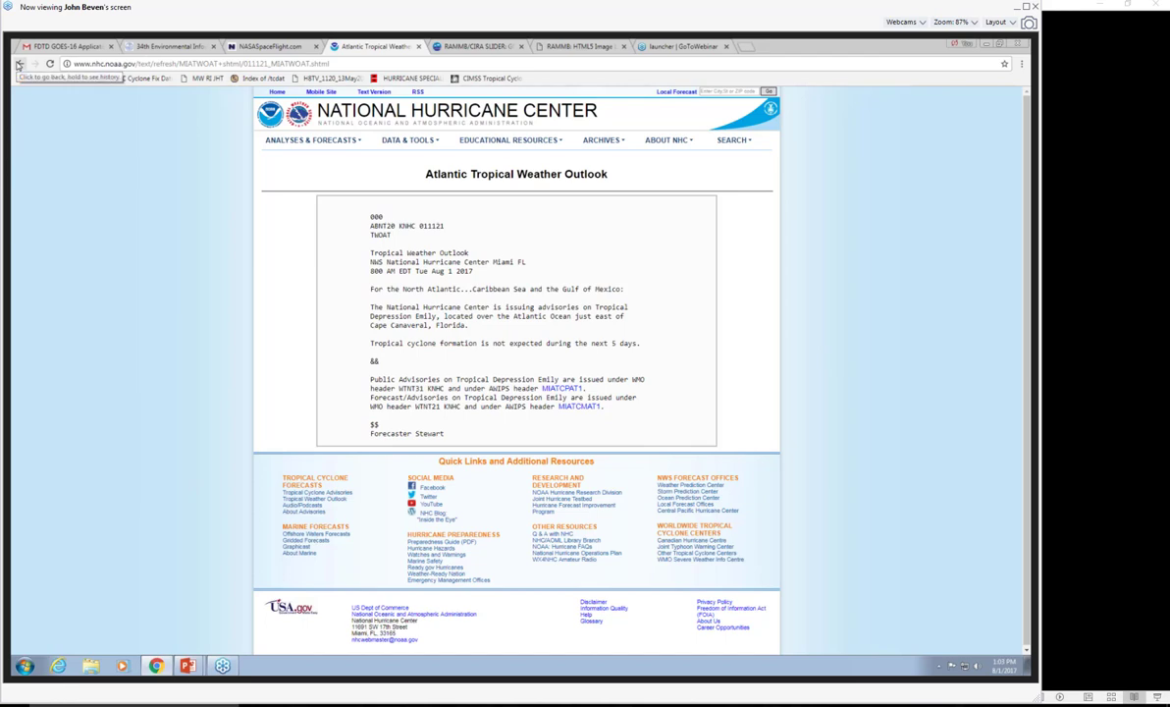
pyautogui.click(18, 63)
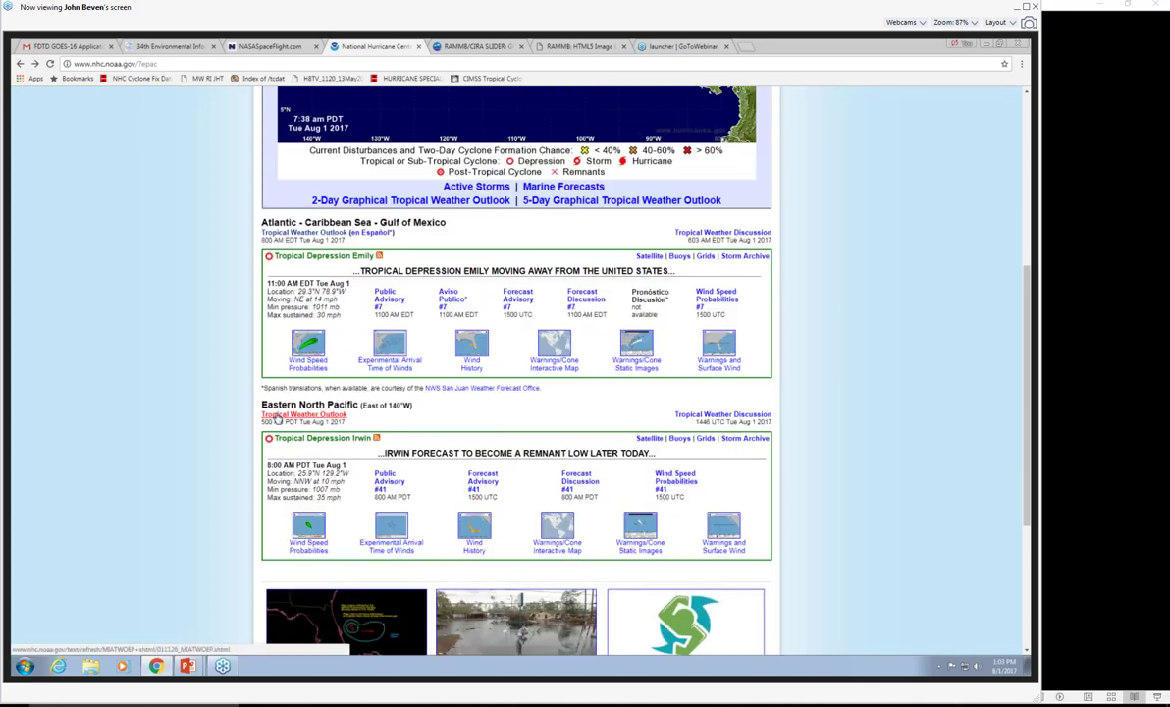
pyautogui.hotkey('alt', 'Right')
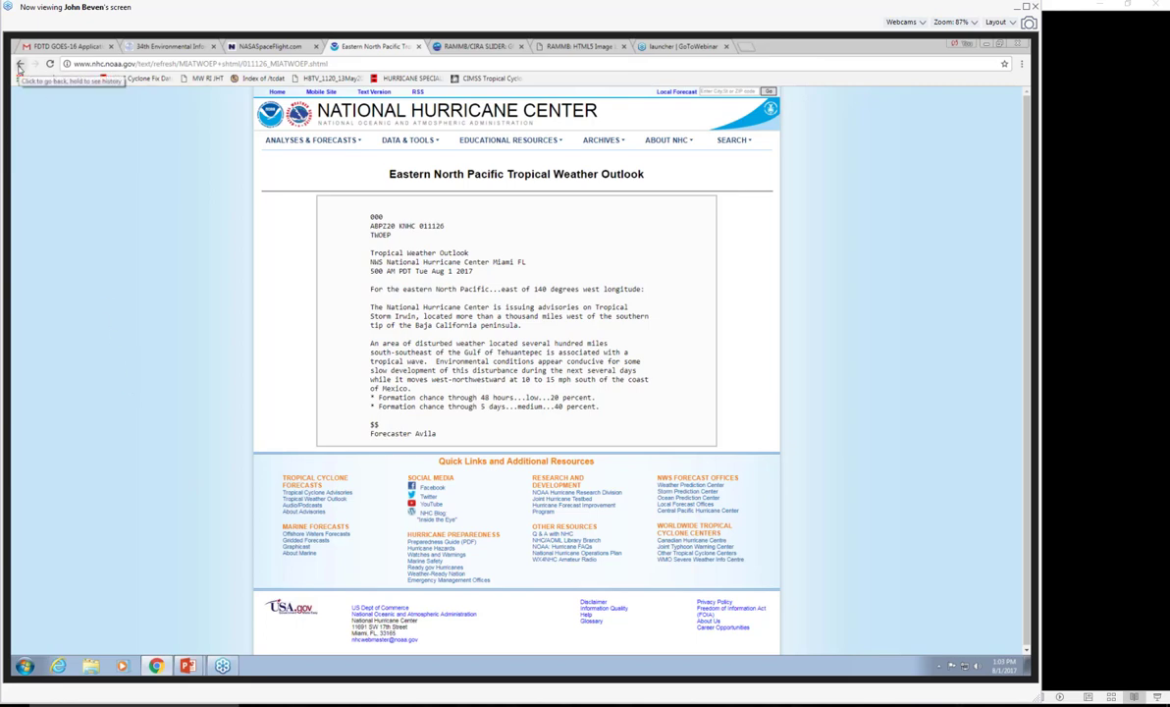
# Step: Go back to the Eastern North Pacific page, where Irwin is forecast to become a remnant low
pyautogui.click(18, 64)
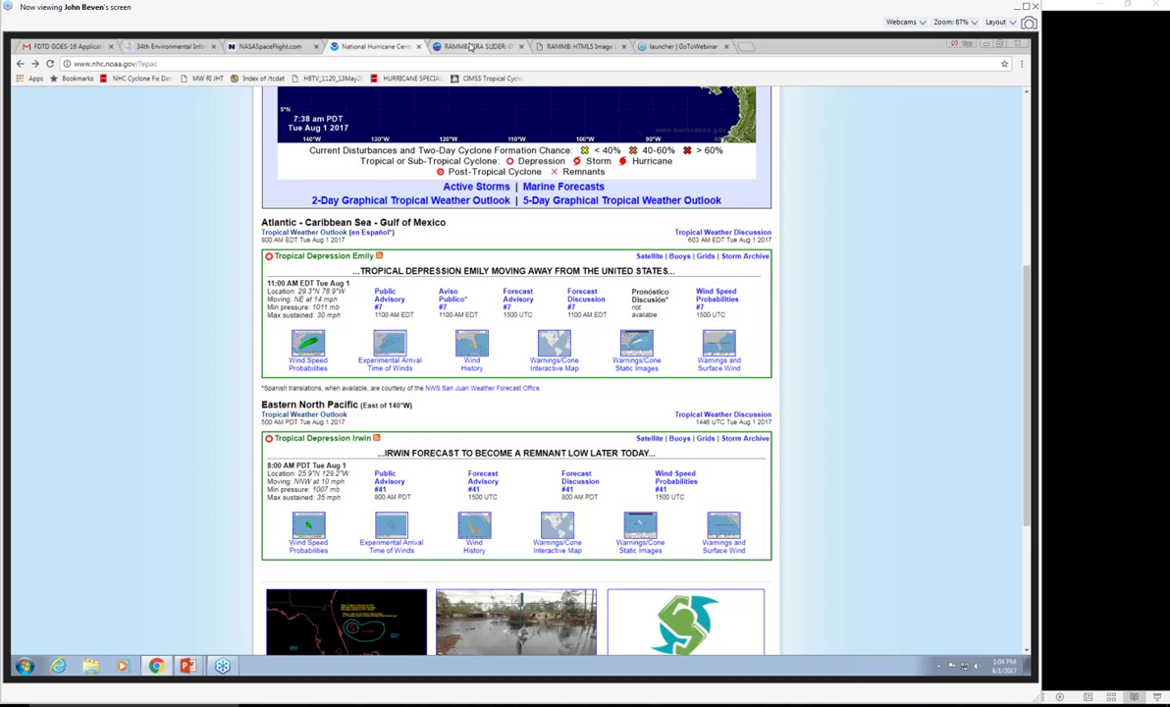
pyautogui.click(471, 48)
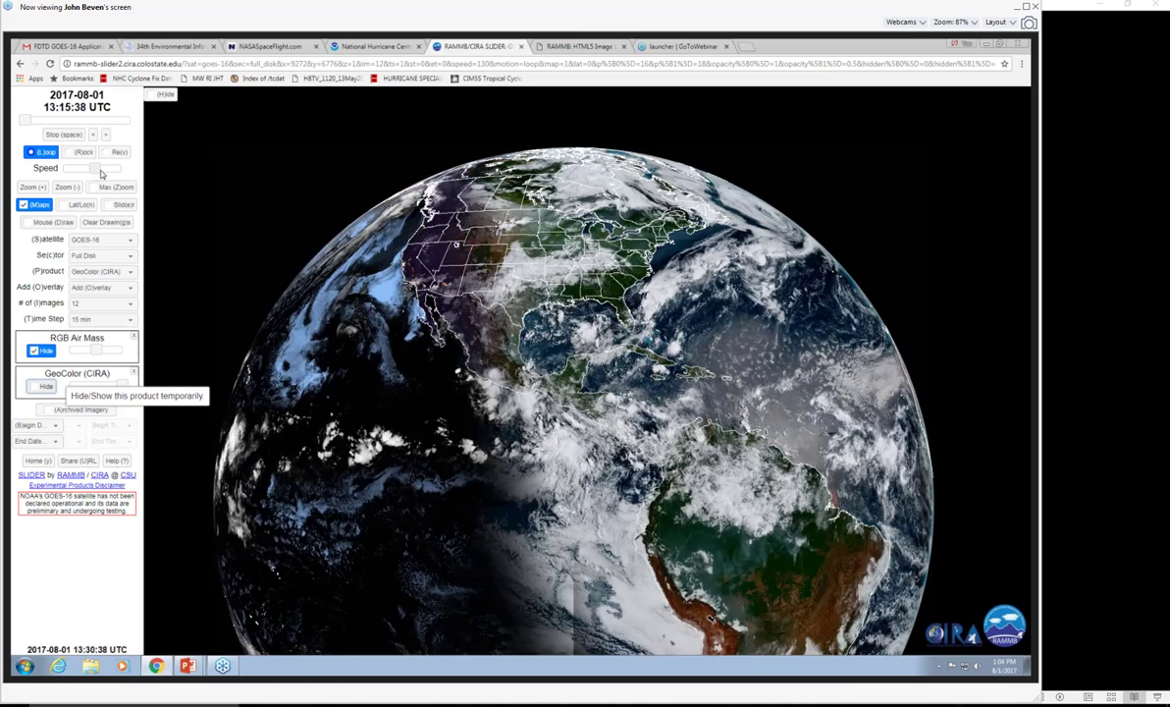
pyautogui.moveTo(100, 172); pyautogui.dragTo(61, 168)
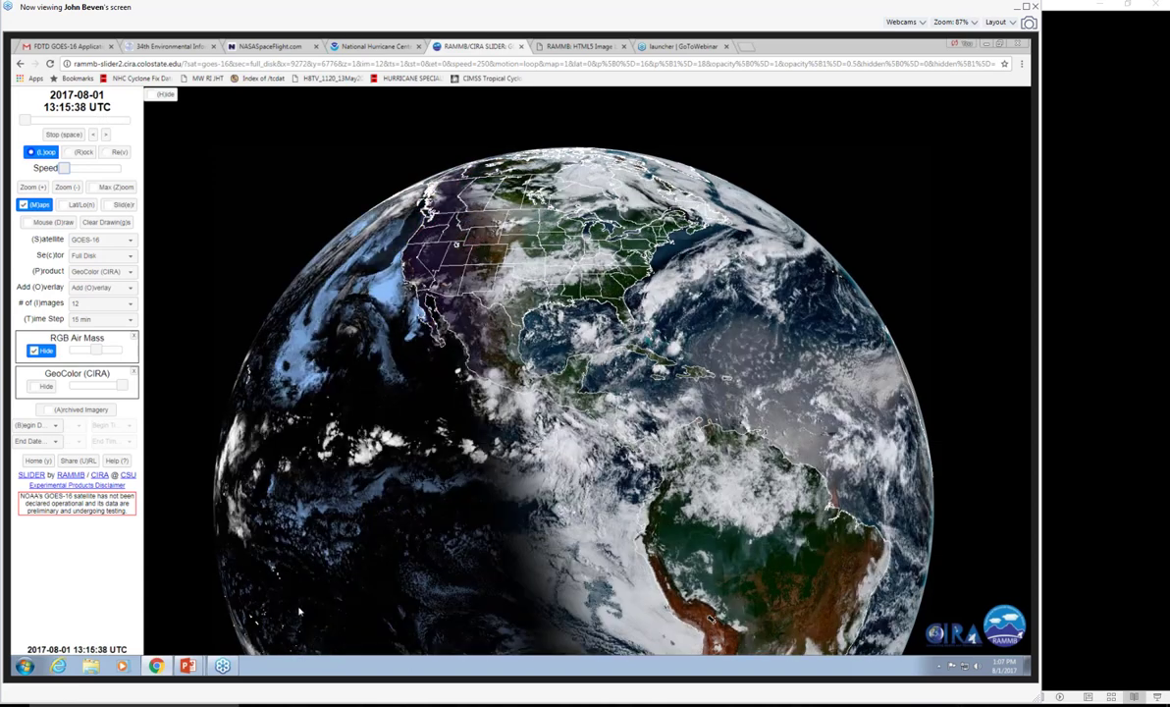
pyautogui.moveTo(191, 669)
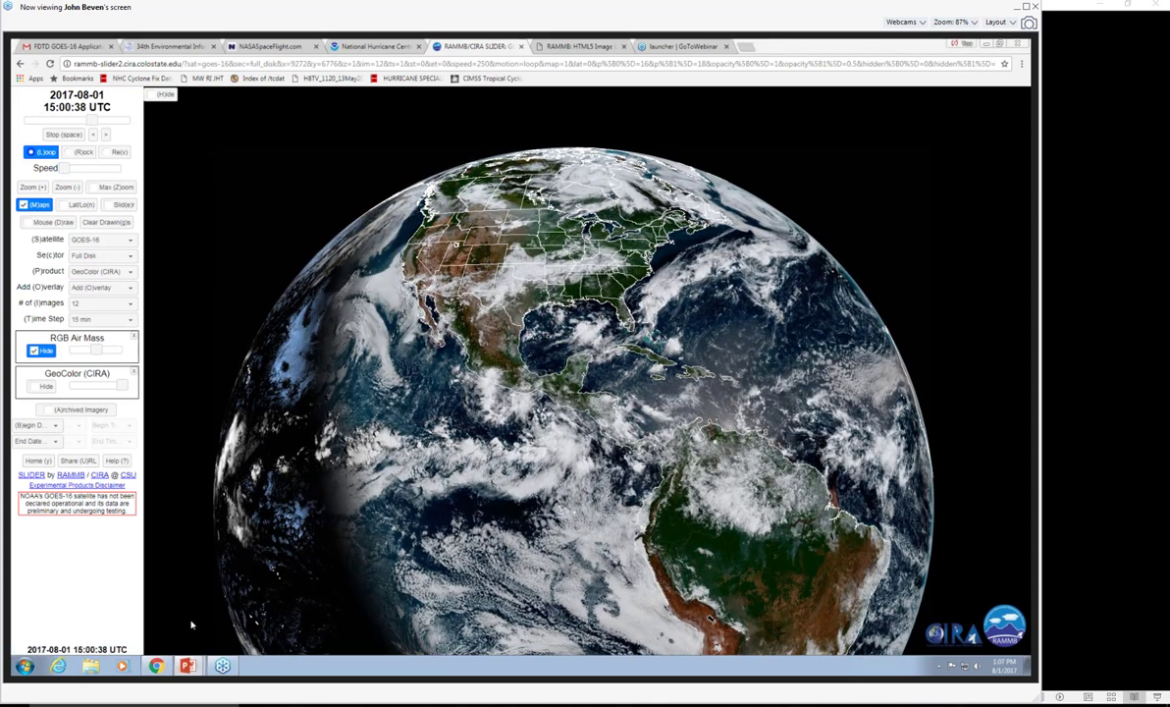
# Step: Present slide 3, 'The Dvorak Technique', of 2016AMSDvorakDynamics full screen, then exit the show
pyautogui.click(187, 666)
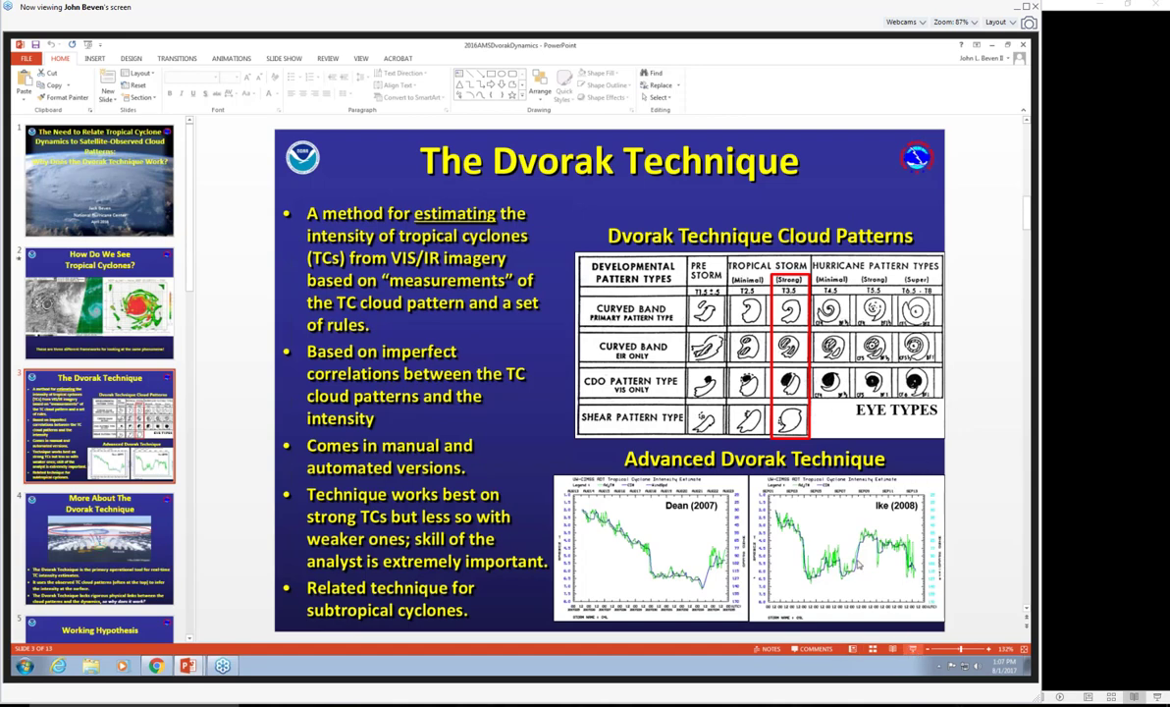
pyautogui.hotkey('shift', 'F5')
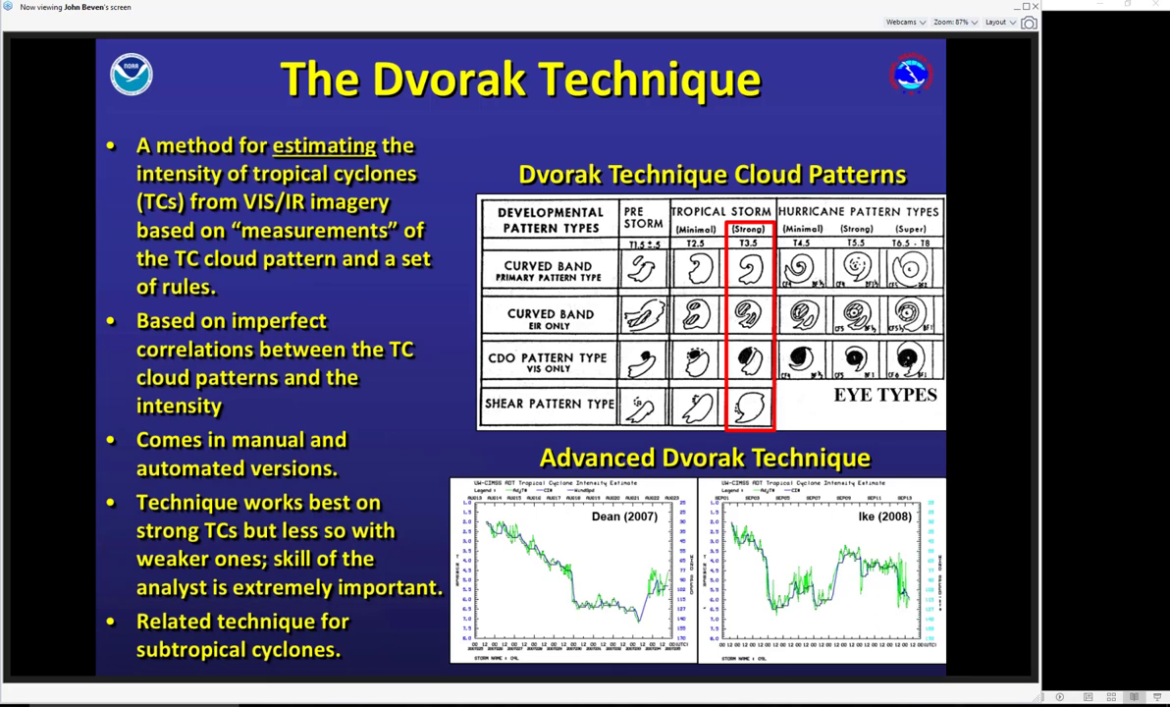
pyautogui.press('Escape')
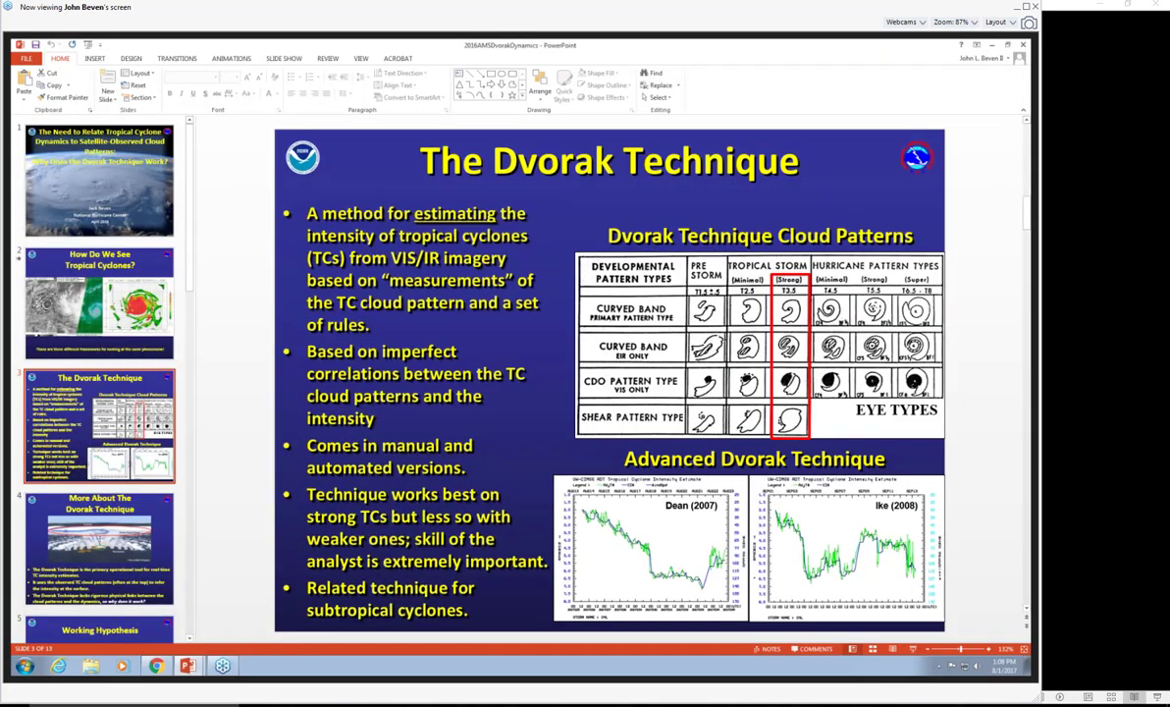
# Step: Switch to DvorakTechniqueSections and present slide 76, 'Data-T Numbers in the ABI/AHI Era', full screen
pyautogui.moveTo(193, 665)
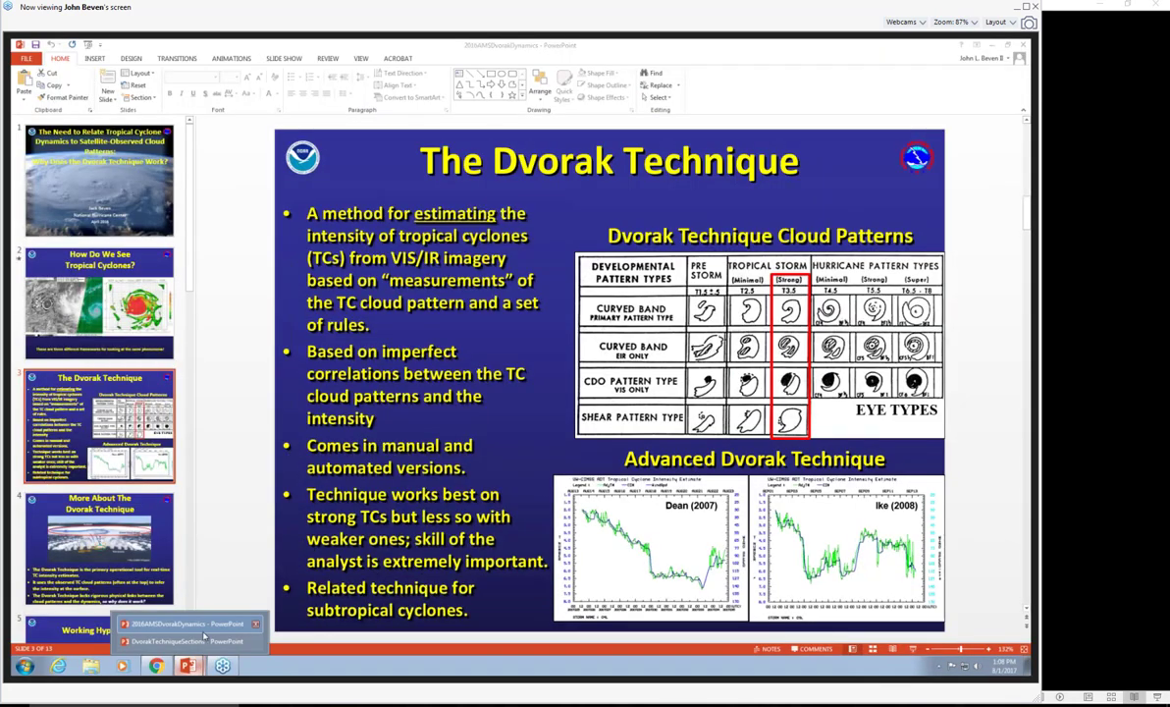
pyautogui.click(187, 599)
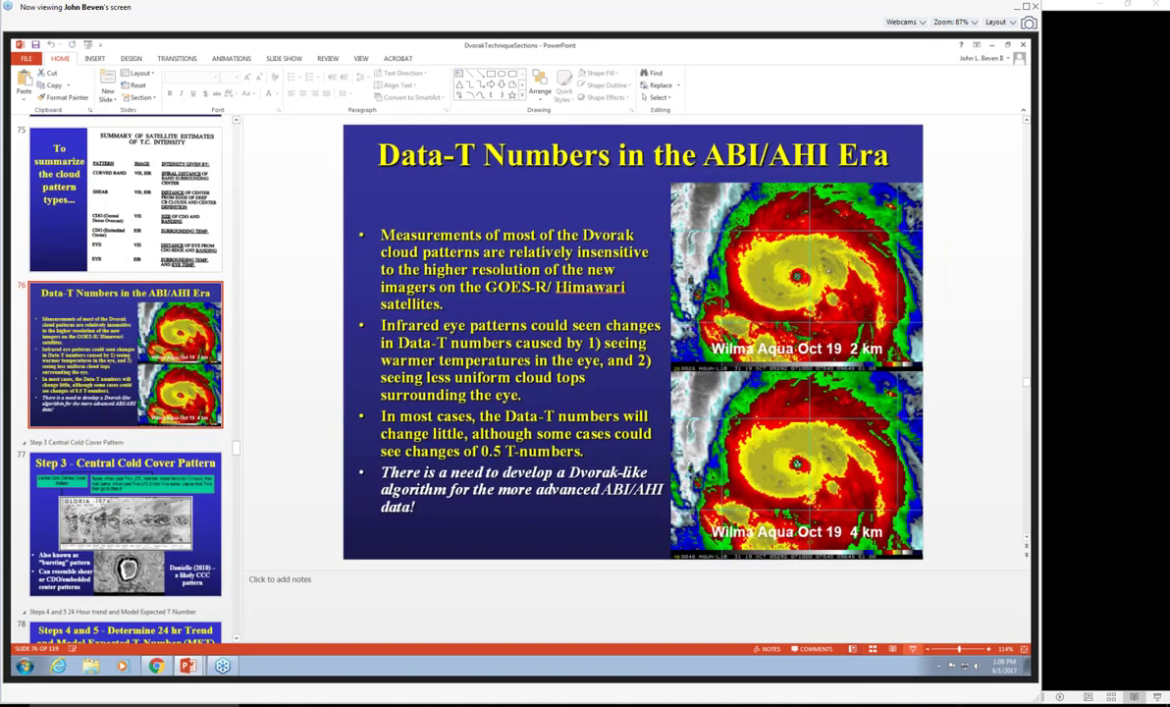
pyautogui.hotkey('shift', 'F5')
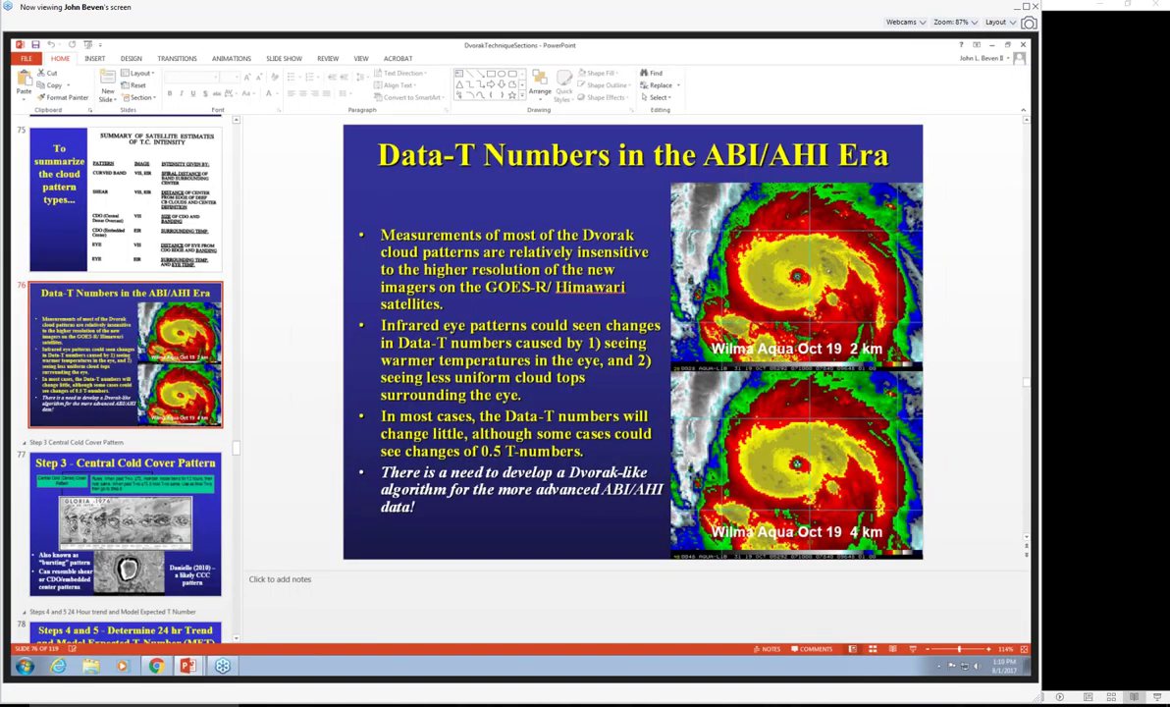
# Step: Back in the browser, hide the GeoColor (CIRA) layer and show the RGB Air Mass layer
pyautogui.click(157, 665)
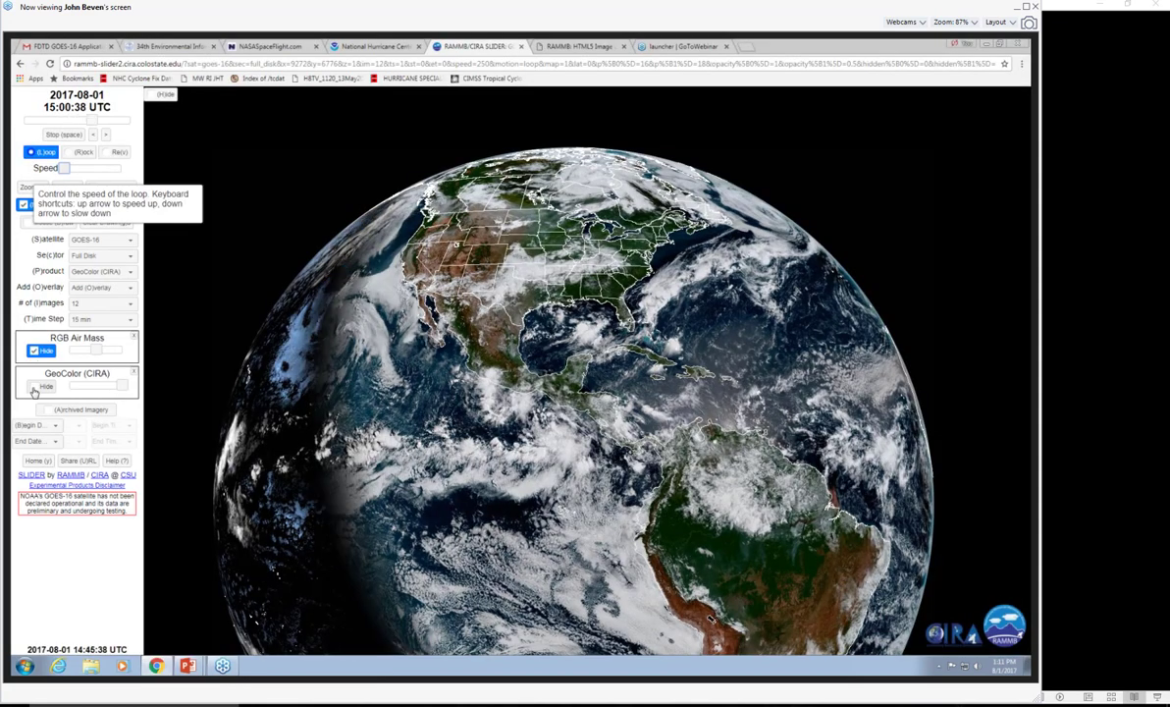
pyautogui.click(35, 386)
pyautogui.click(35, 351)
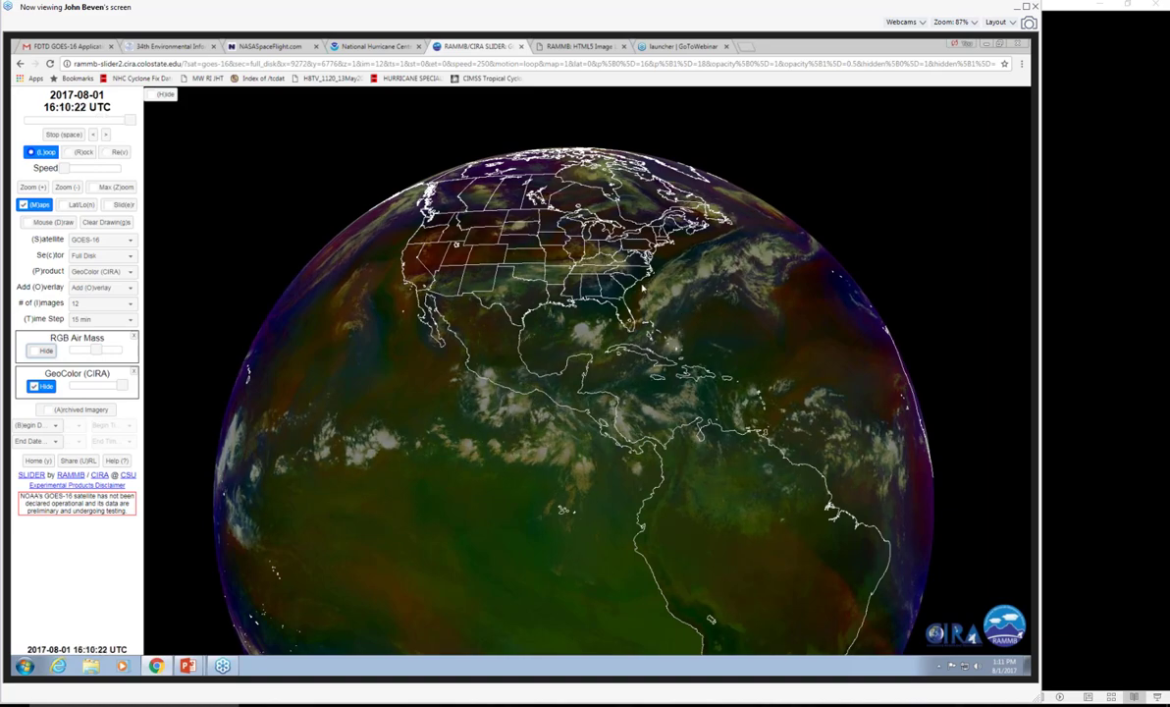
# Step: Zoom and pan the 12-image loop onto the southeastern US, Gulf and Caribbean
pyautogui.scroll(1, 643, 290)
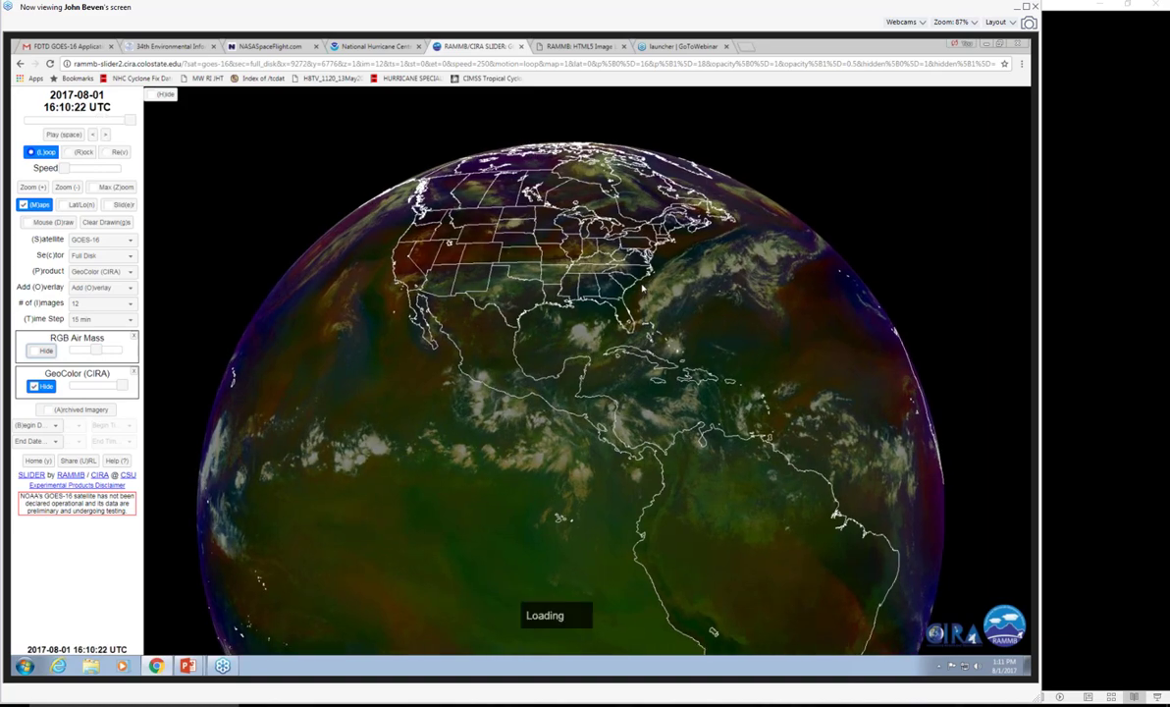
pyautogui.scroll(3, 643, 287)
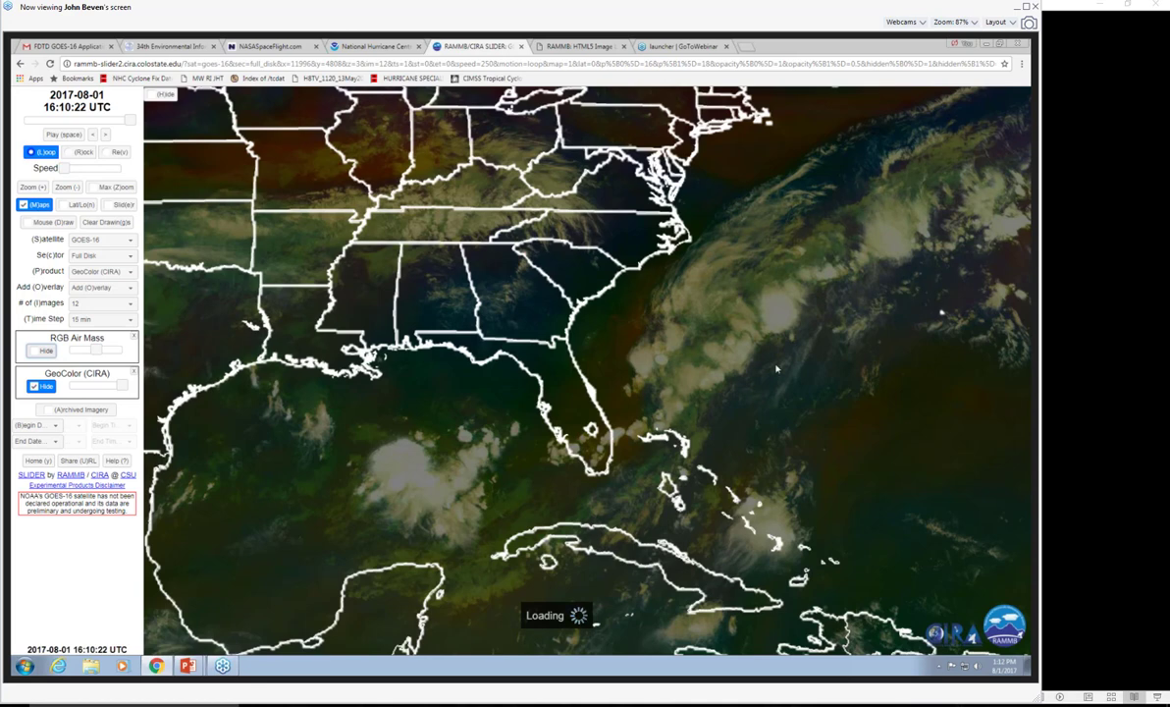
pyautogui.moveTo(775, 370); pyautogui.dragTo(679, 406)
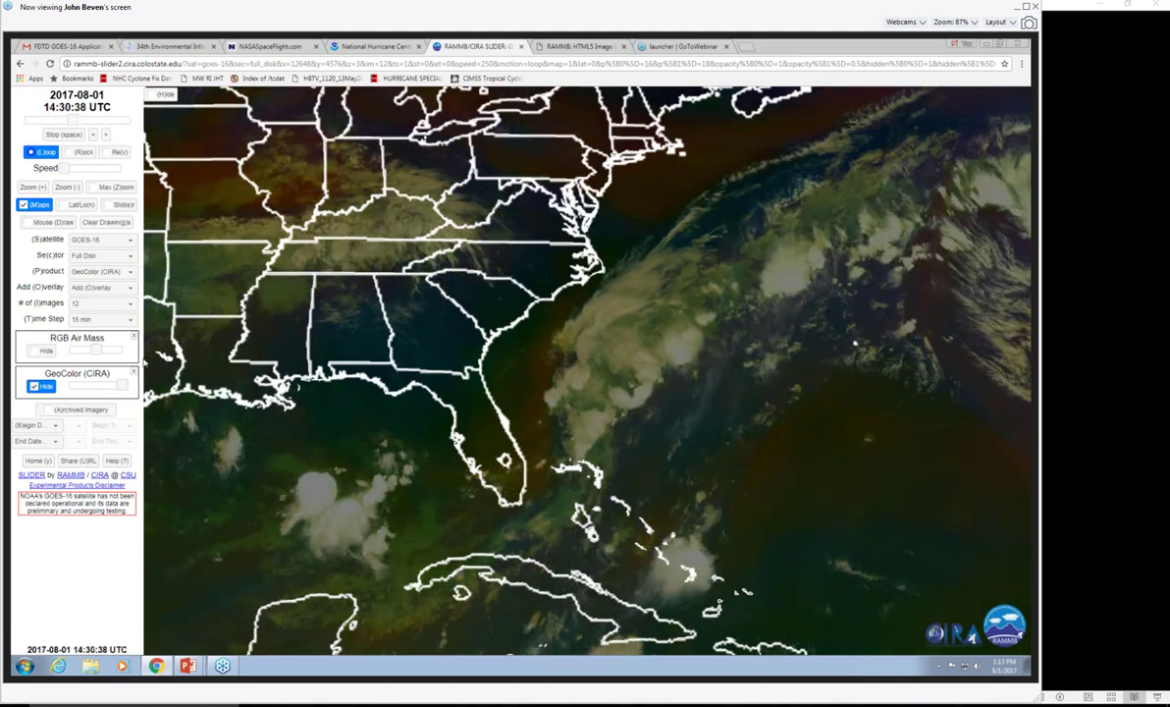
# Step: Choose Dust (EUMETSAT) from the (P)roduct dropdown for the Southeast US view
pyautogui.click(129, 271)
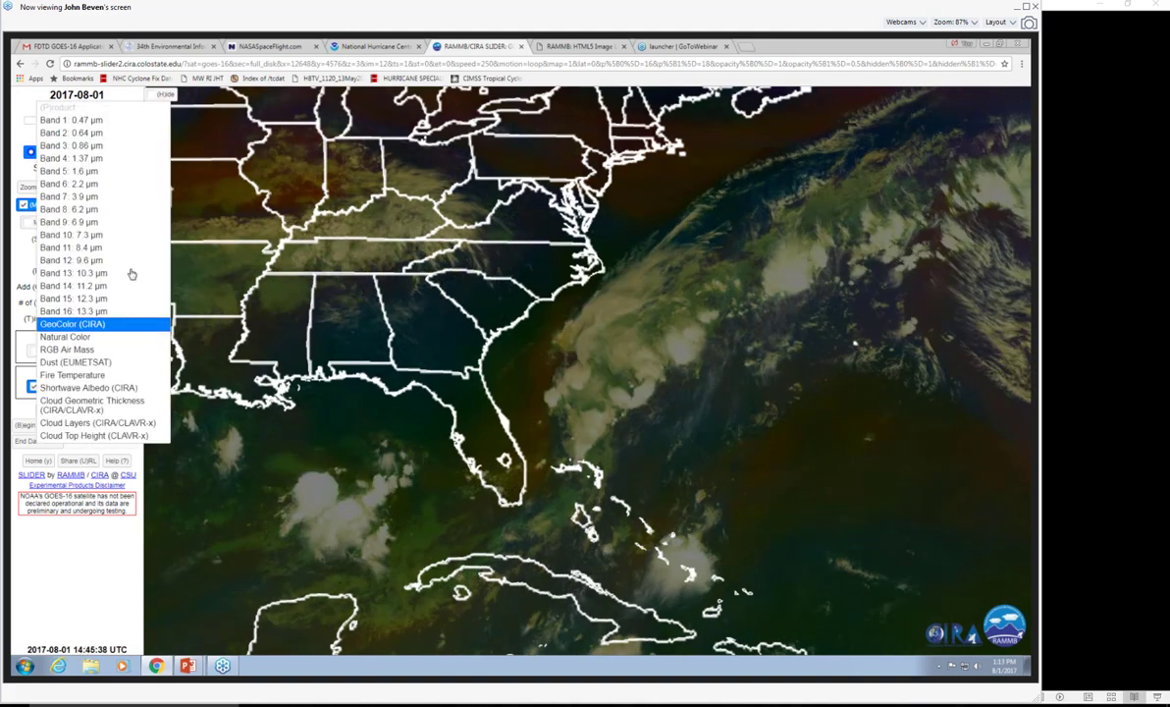
pyautogui.click(116, 361)
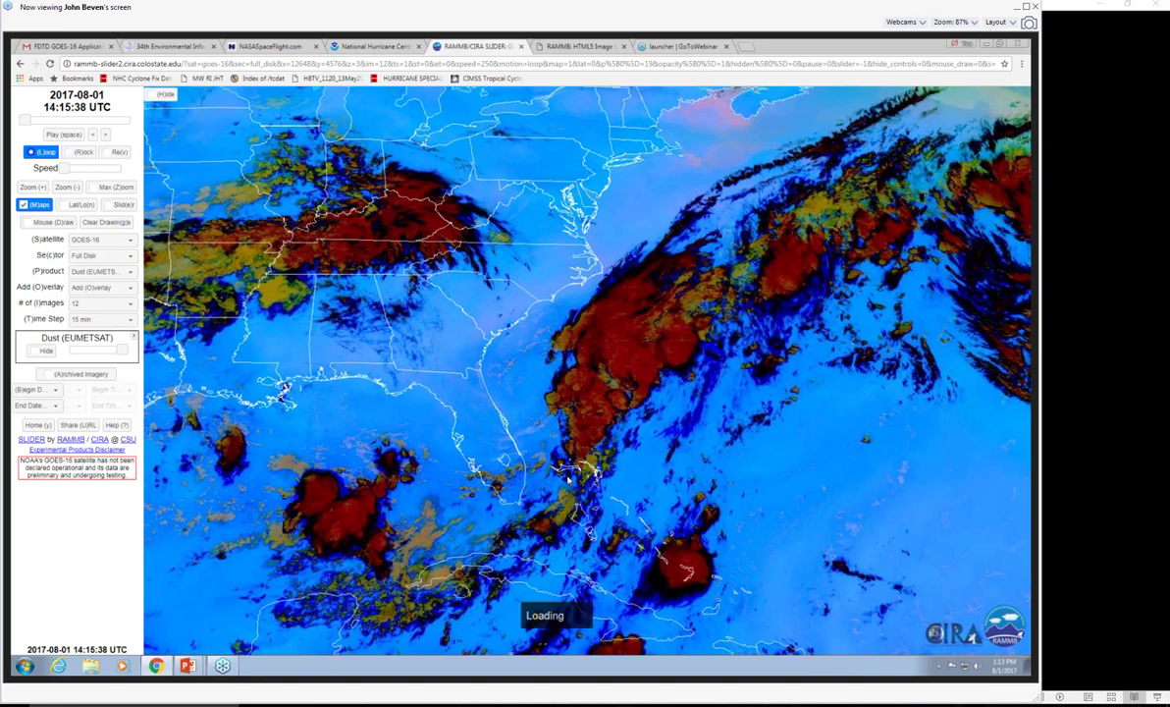
# Step: Zoom out from level 3 to 2 to show the US, Gulf and western Atlantic
pyautogui.scroll(-1, 567, 479)
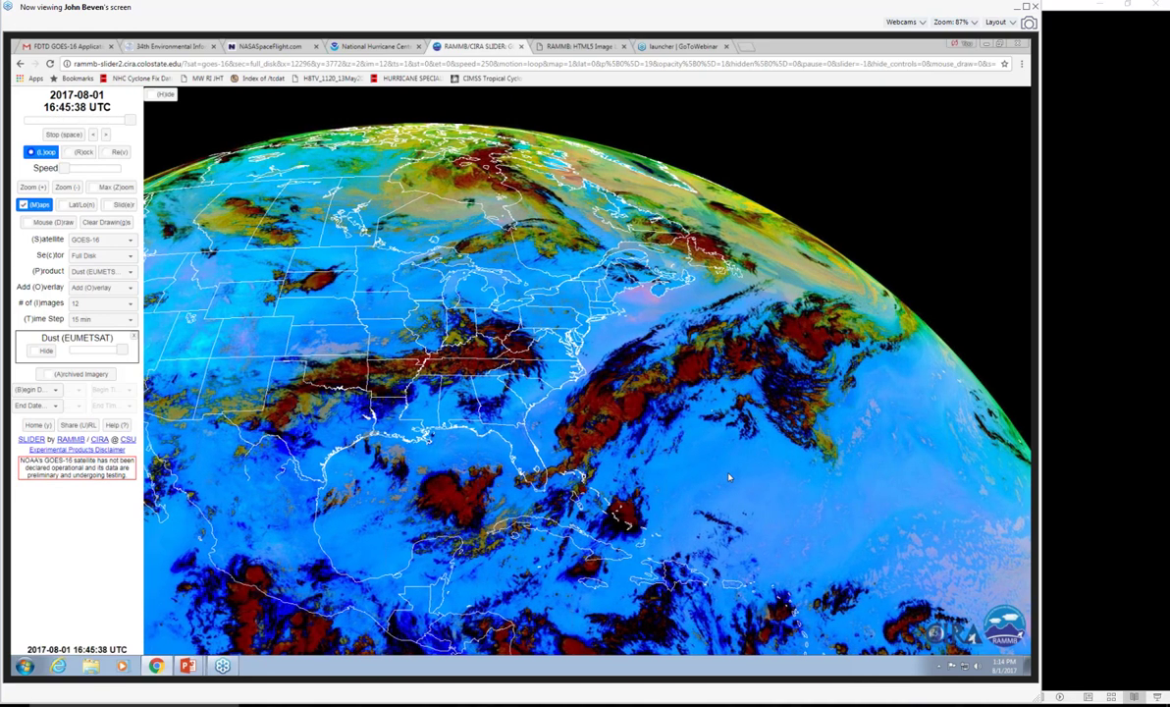
# Step: Pan the Dust RGB view south over the Gulf of Mexico and Caribbean, then resume the loop
pyautogui.moveTo(729, 478); pyautogui.dragTo(740, 317)
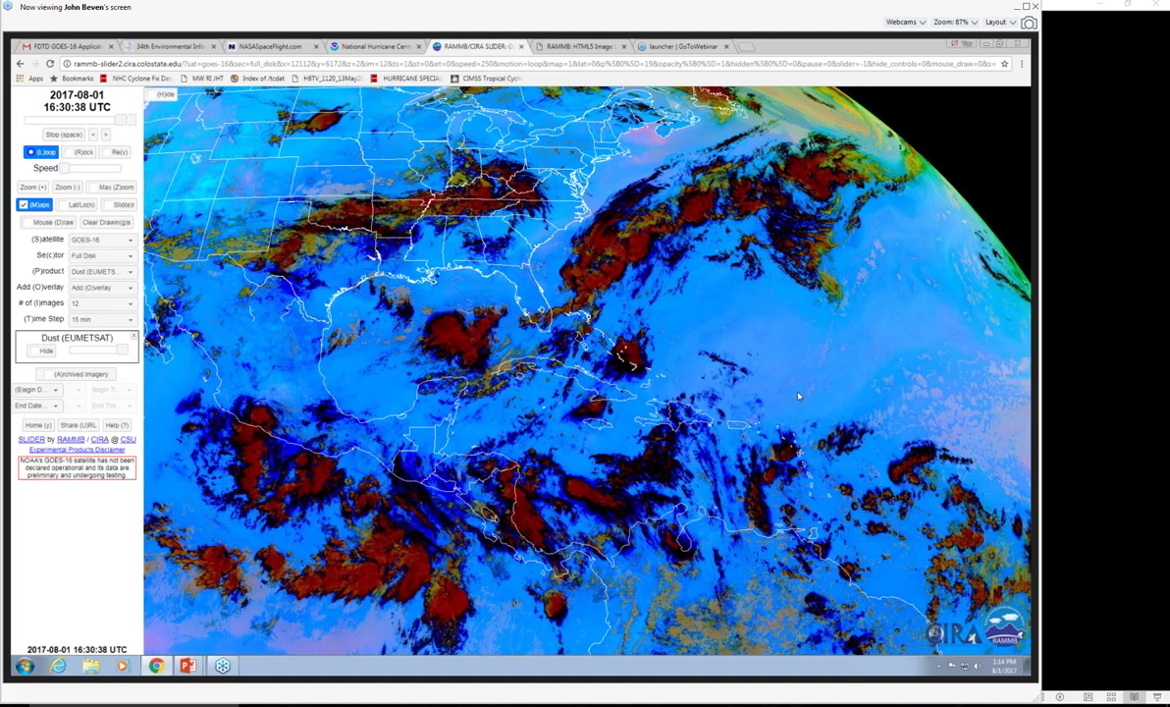
pyautogui.moveTo(798, 396); pyautogui.dragTo(699, 375)
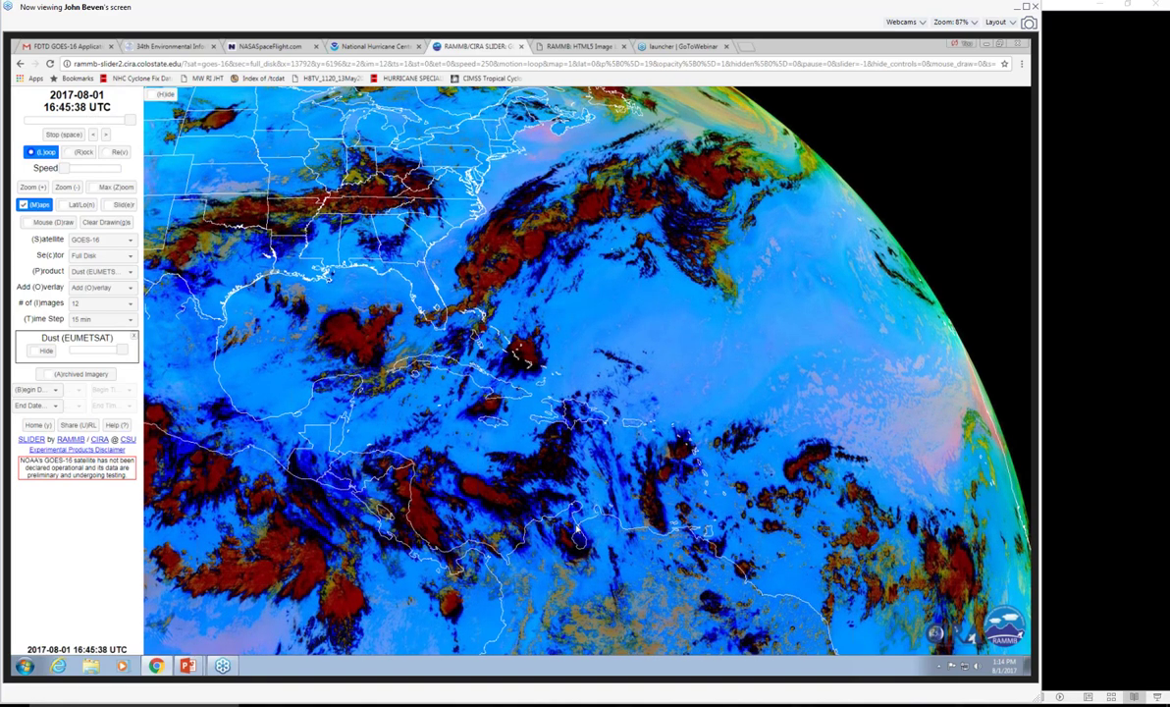
pyautogui.moveTo(577, 525); pyautogui.dragTo(766, 525)
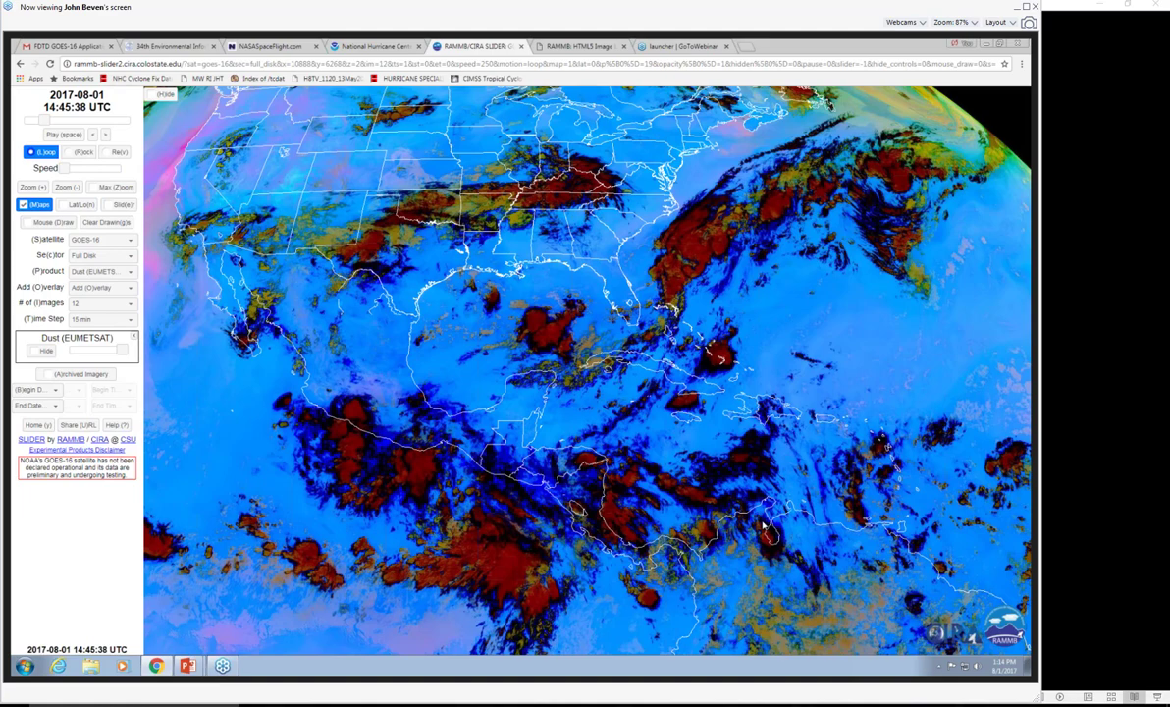
pyautogui.press('space')
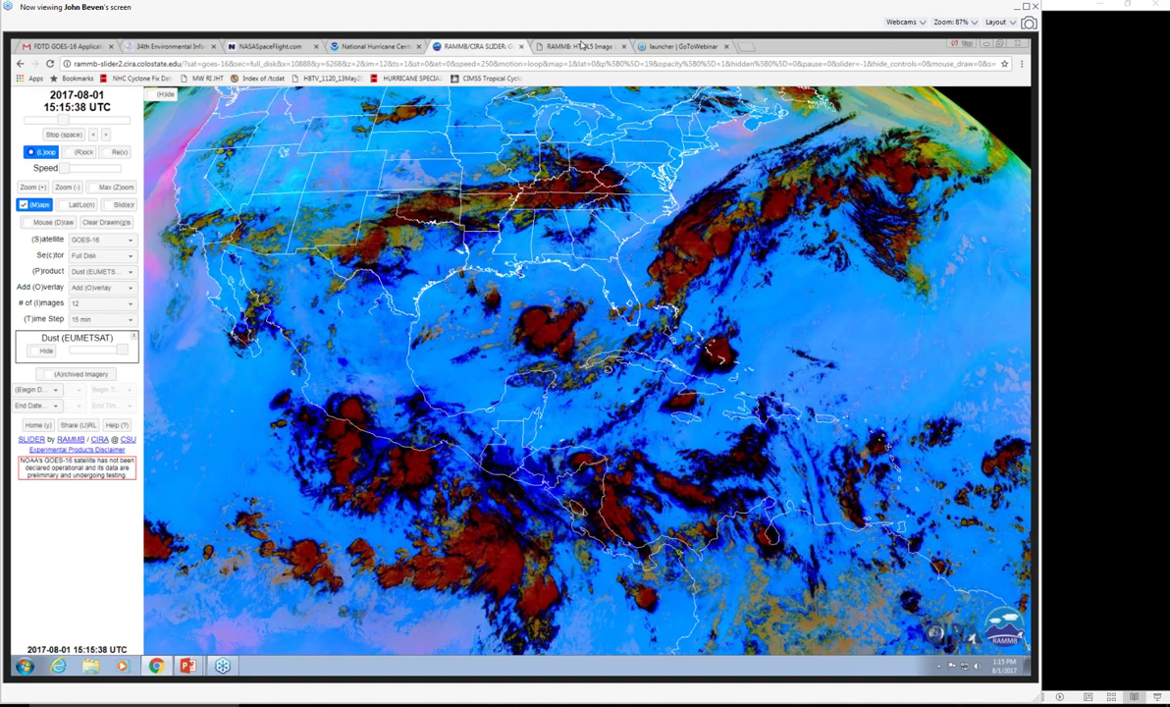
# Step: Show the GOES-16 CH-02 0.64um visible loop of Hurricane Hilary from 26-Jul-17
pyautogui.click(581, 46)
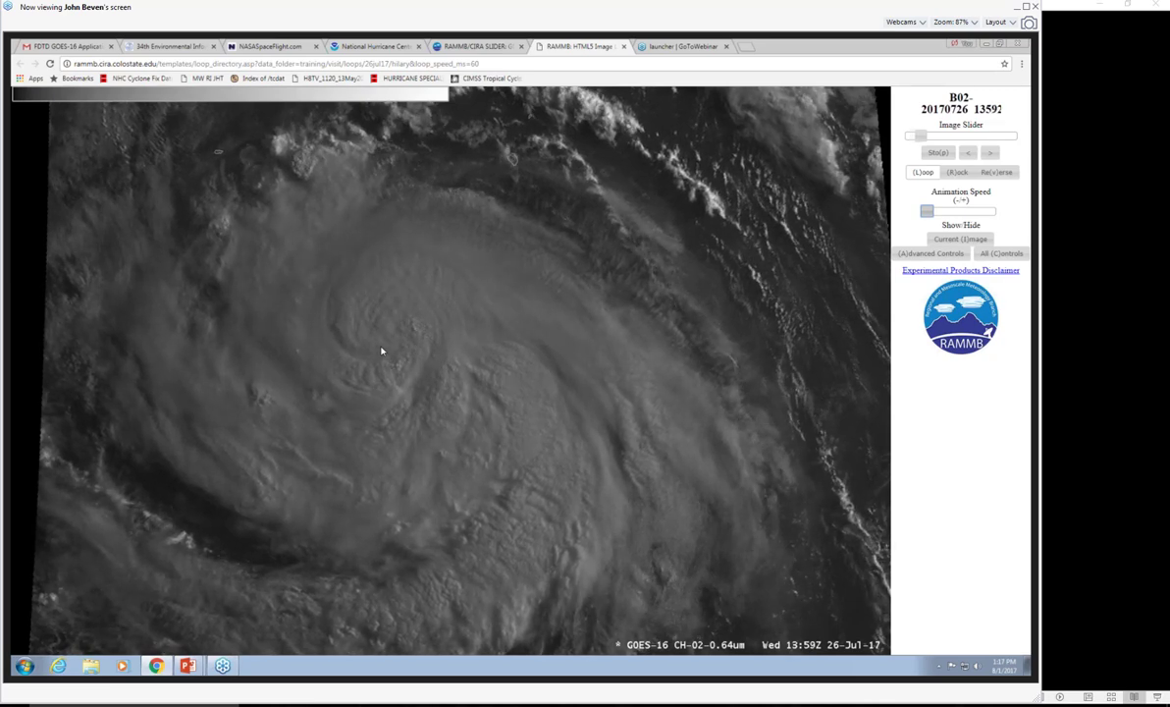
pyautogui.hotkey('ctrl', '4')
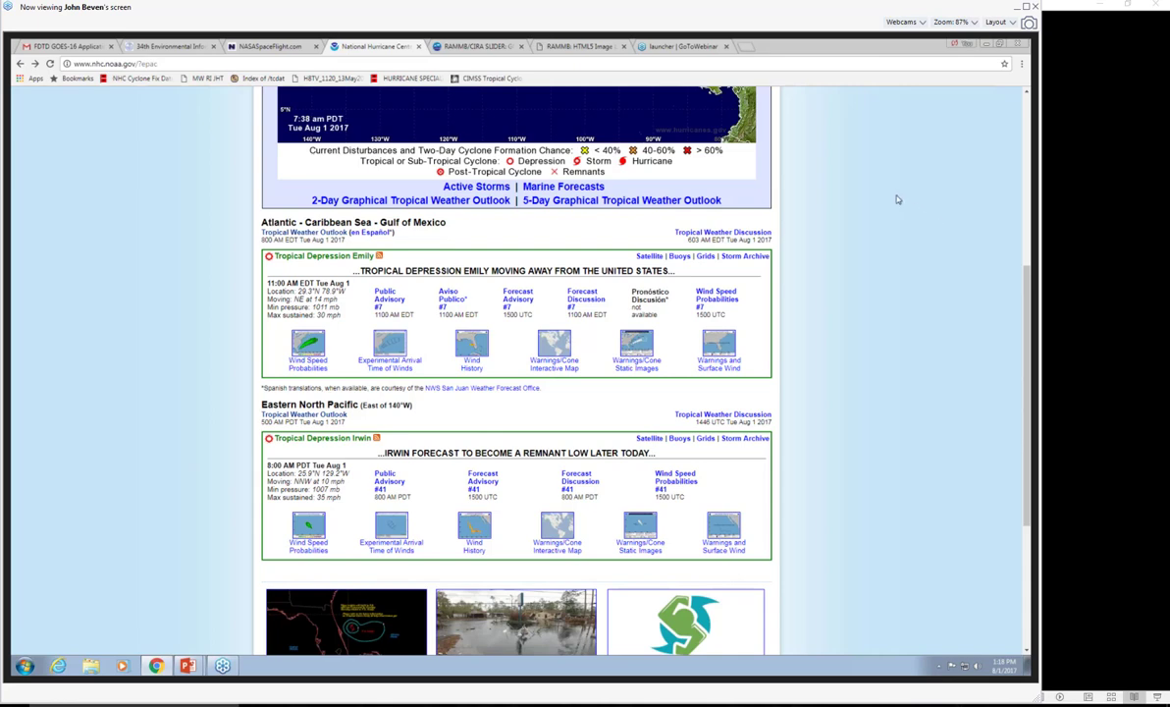
pyautogui.click(578, 46)
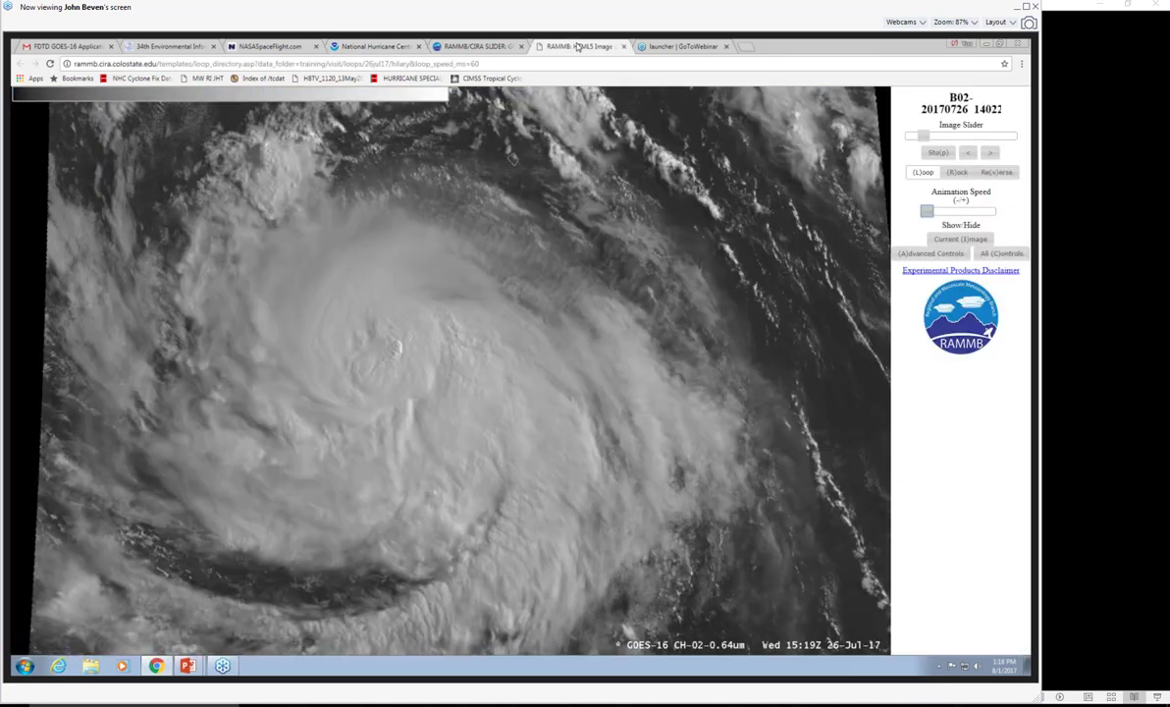